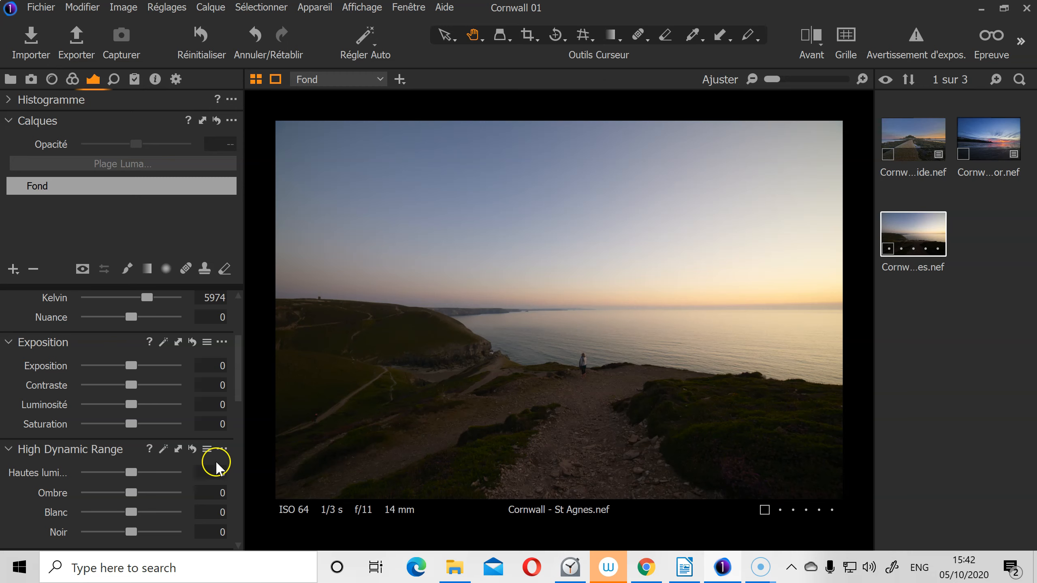
Step: Set the St Agnes photo's Luminosité to 10 and its High Dynamic Range to Hautes lumières -43 and Ombre 33
{"action": "scroll", "coordinate": [158, 419], "scroll_direction": "down", "scroll_amount": 2}
{"action": "scroll", "coordinate": [158, 421], "scroll_direction": "down", "scroll_amount": 1}
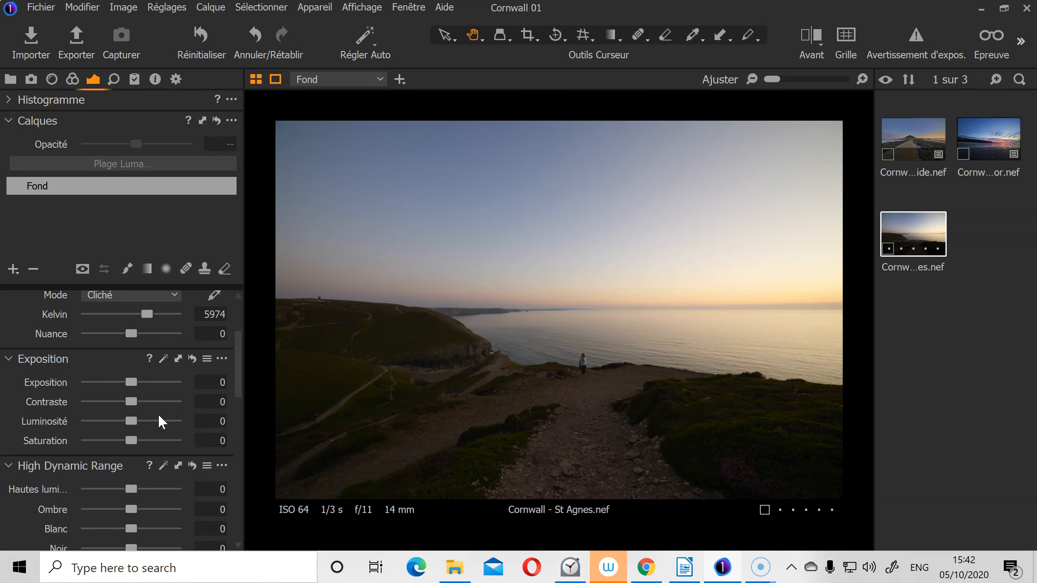
{"action": "scroll", "coordinate": [177, 466], "scroll_direction": "up", "scroll_amount": 2}
{"action": "scroll", "coordinate": [176, 469], "scroll_direction": "down", "scroll_amount": 1}
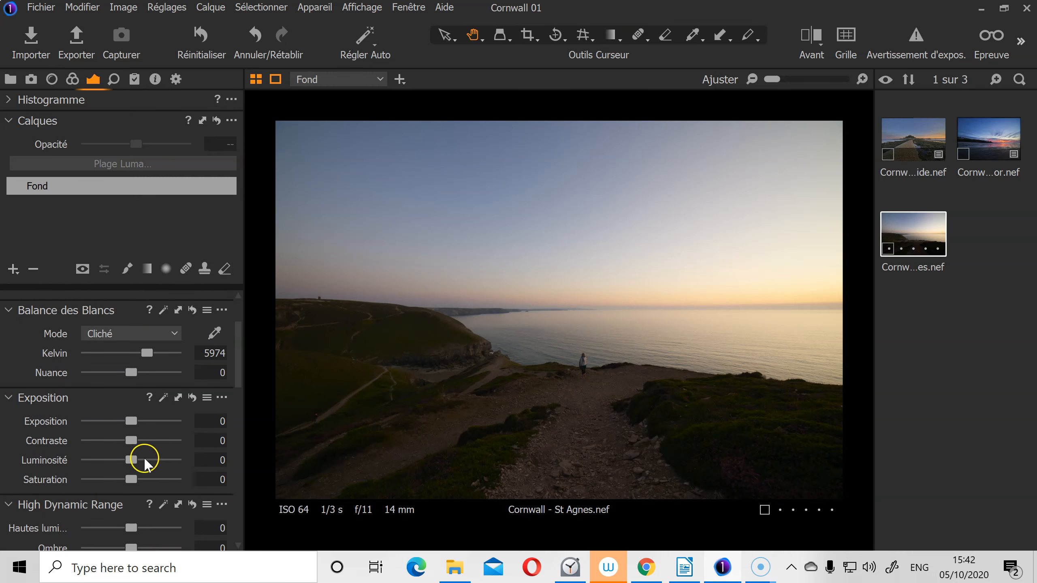
{"action": "left_click_drag", "start_coordinate": [132, 458], "coordinate": [112, 410]}
{"action": "scroll", "coordinate": [143, 463], "scroll_direction": "down", "scroll_amount": 3}
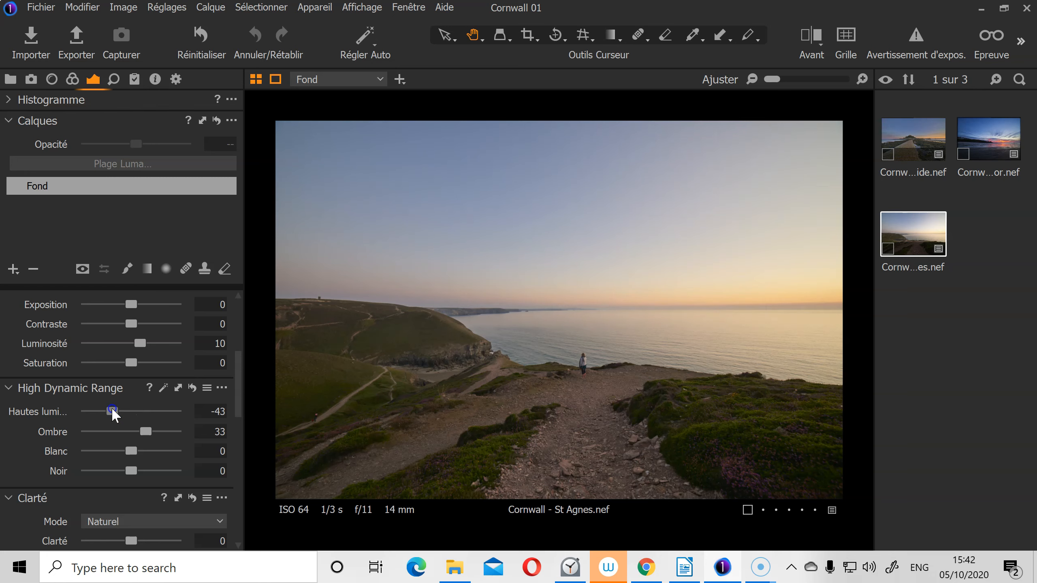
Step: With Naturel mode, set the photo's Clarté to 12 and Structure to 10
{"action": "scroll", "coordinate": [166, 432], "scroll_direction": "down", "scroll_amount": 3}
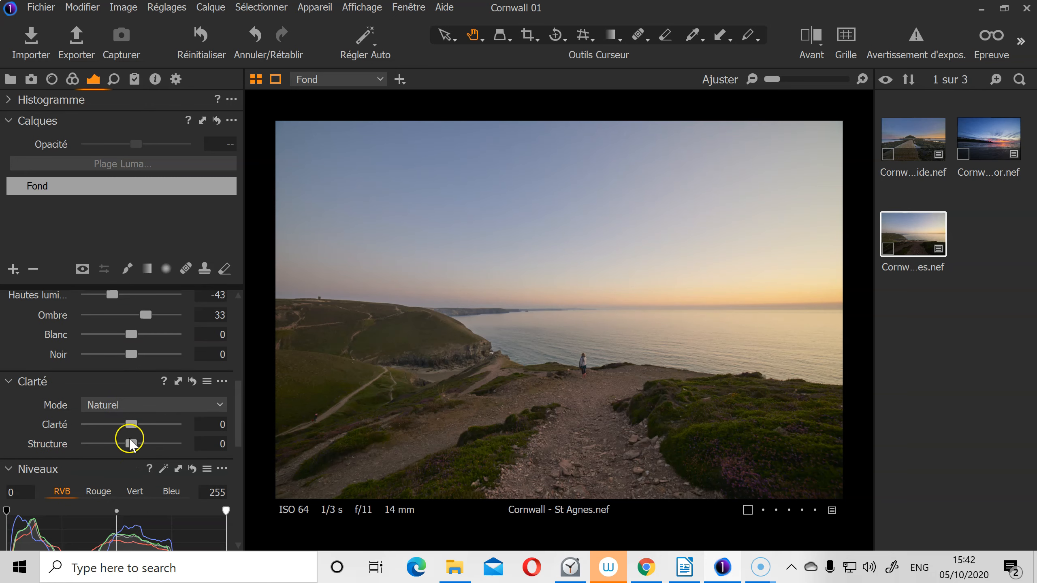
{"action": "left_click_drag", "start_coordinate": [132, 425], "coordinate": [159, 449]}
{"action": "left_click", "coordinate": [134, 449]}
{"action": "scroll", "coordinate": [85, 461], "scroll_direction": "up", "scroll_amount": 1}
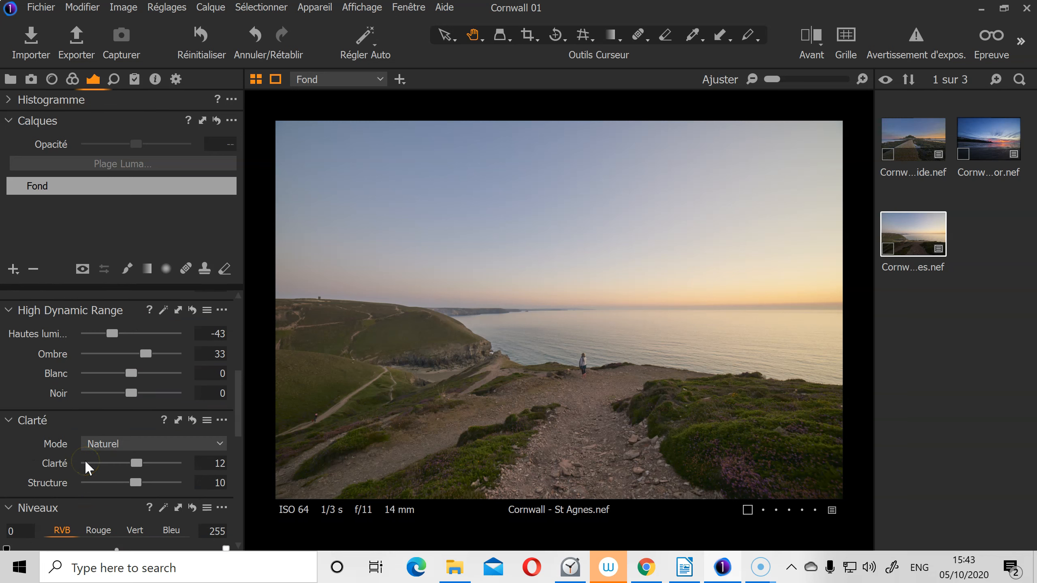
Step: Shape a gentle S-curve on the RVB tone curve by anchoring the midtones, lowering the shadows and raising the highlights
{"action": "scroll", "coordinate": [87, 468], "scroll_direction": "down", "scroll_amount": 10}
{"action": "left_click_drag", "start_coordinate": [126, 456], "coordinate": [111, 430]}
{"action": "left_click", "coordinate": [36, 330]}
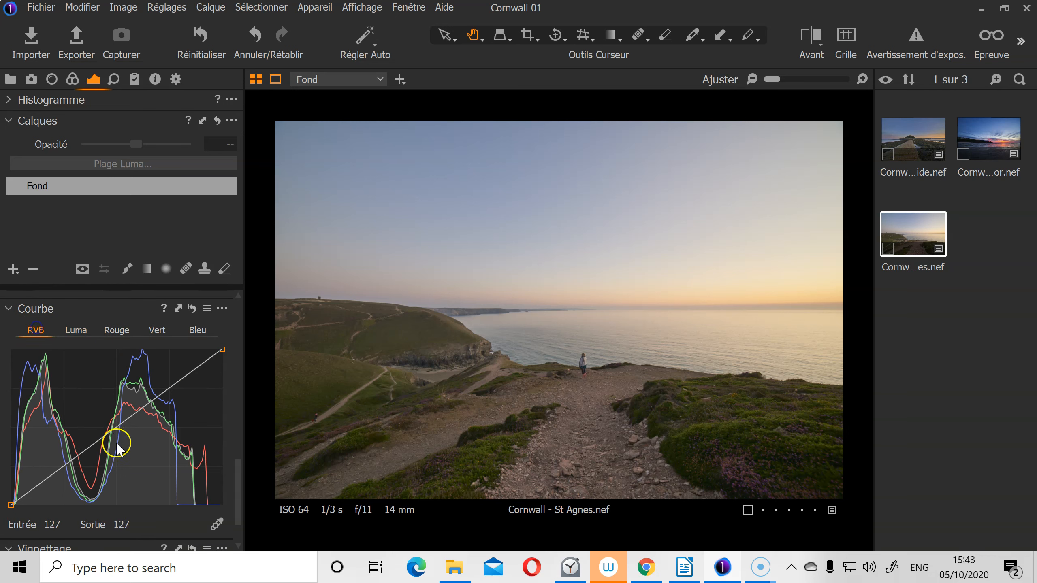
{"action": "left_click", "coordinate": [117, 427]}
{"action": "left_click_drag", "start_coordinate": [68, 463], "coordinate": [68, 470]}
{"action": "left_click_drag", "start_coordinate": [169, 388], "coordinate": [169, 383]}
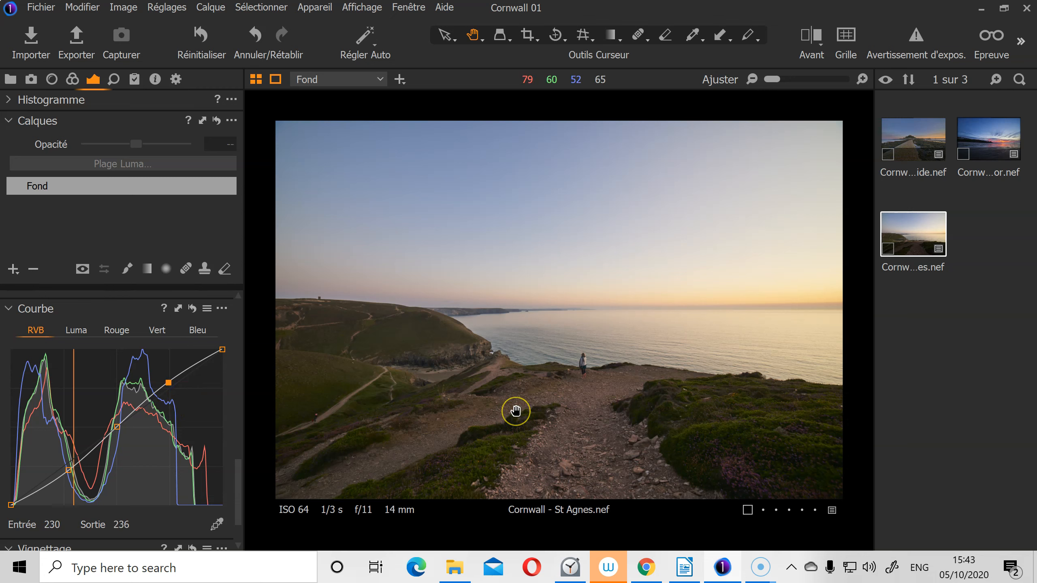
Step: Crop the St Agnes photo to about 24.53 × 13.80 in, cutting away the upper strip of sky
{"action": "left_click_drag", "start_coordinate": [515, 410], "coordinate": [631, 329]}
{"action": "key", "text": "c"}
{"action": "left_click", "coordinate": [323, 275]}
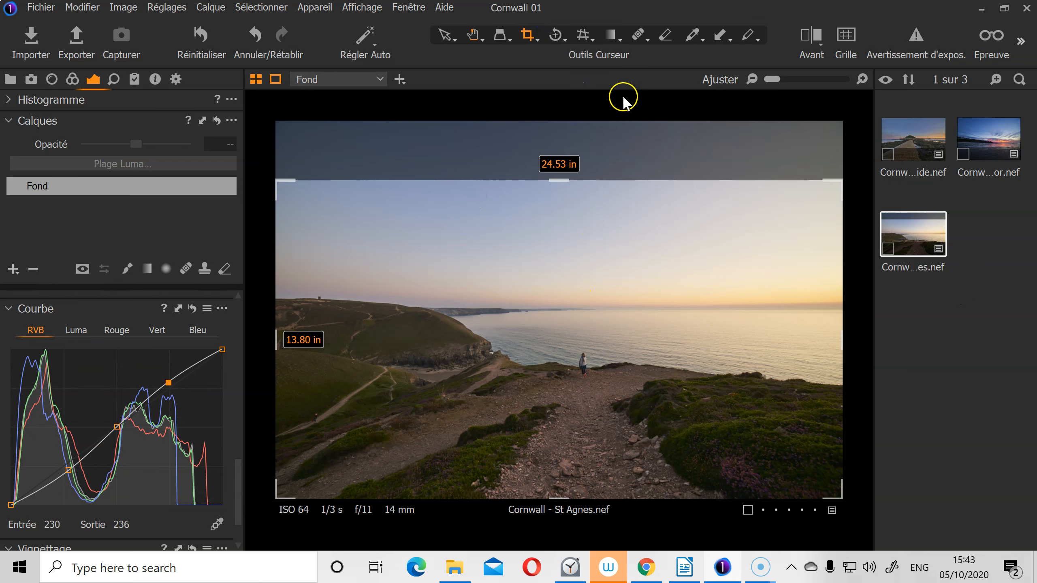
{"action": "left_click", "coordinate": [472, 35]}
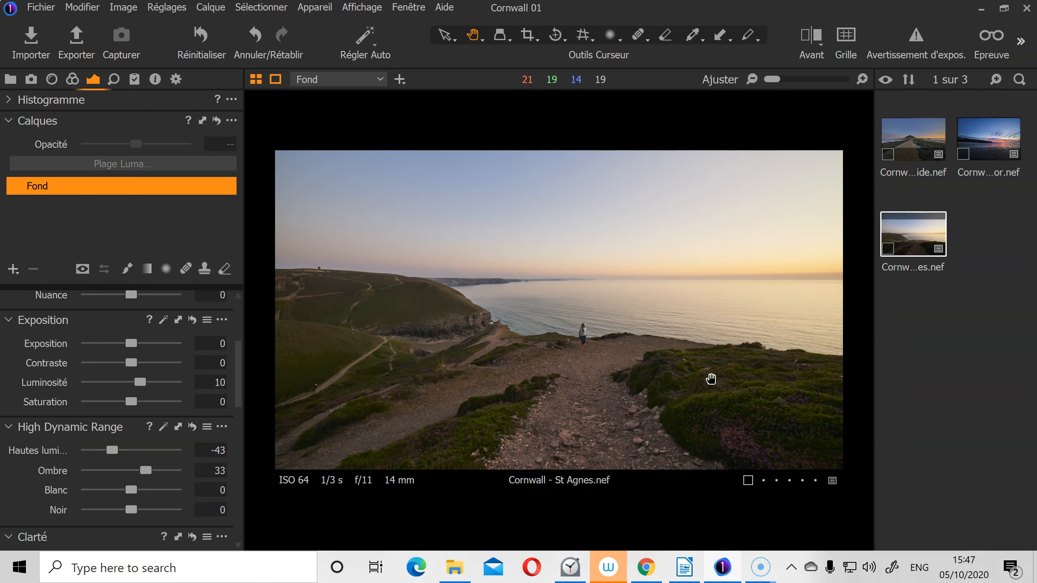
Step: Compare the Mont St Michel, Porthmeor and St Agnes photos by viewing each in turn, ending on Mont St Michel
{"action": "left_click", "coordinate": [913, 139]}
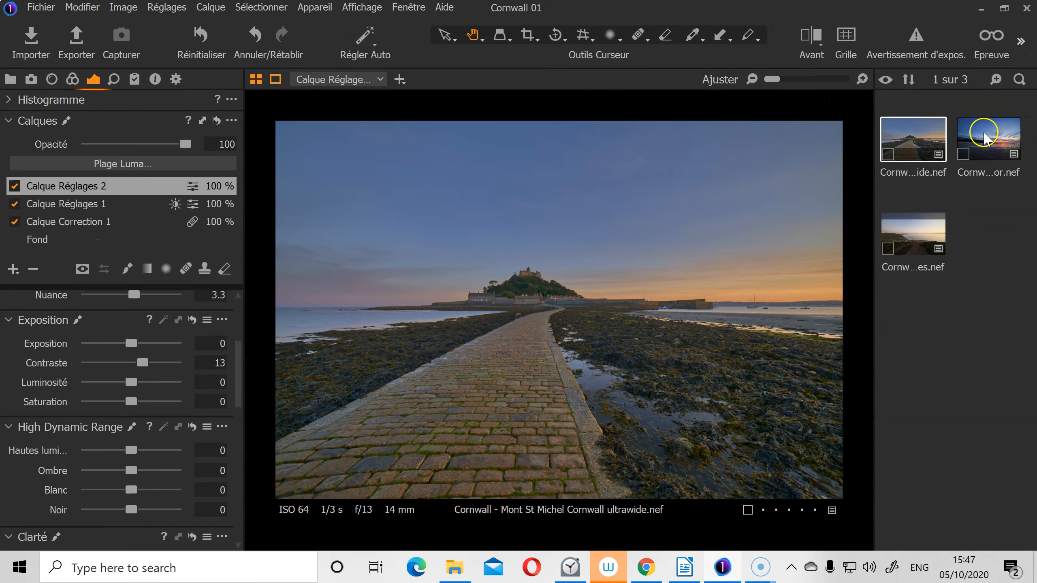
{"action": "left_click", "coordinate": [984, 135]}
{"action": "left_click", "coordinate": [910, 227]}
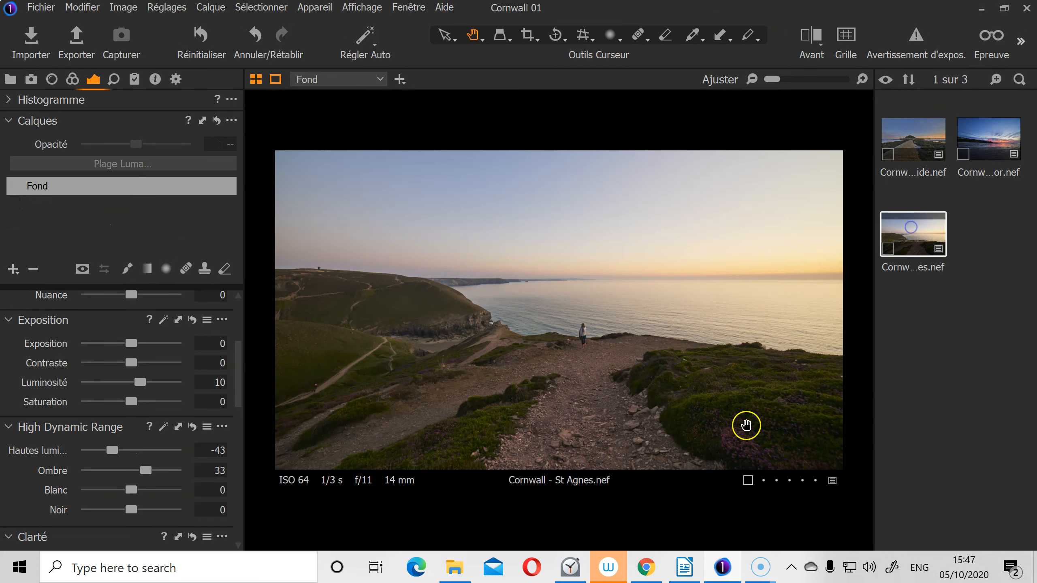
{"action": "left_click", "coordinate": [919, 130]}
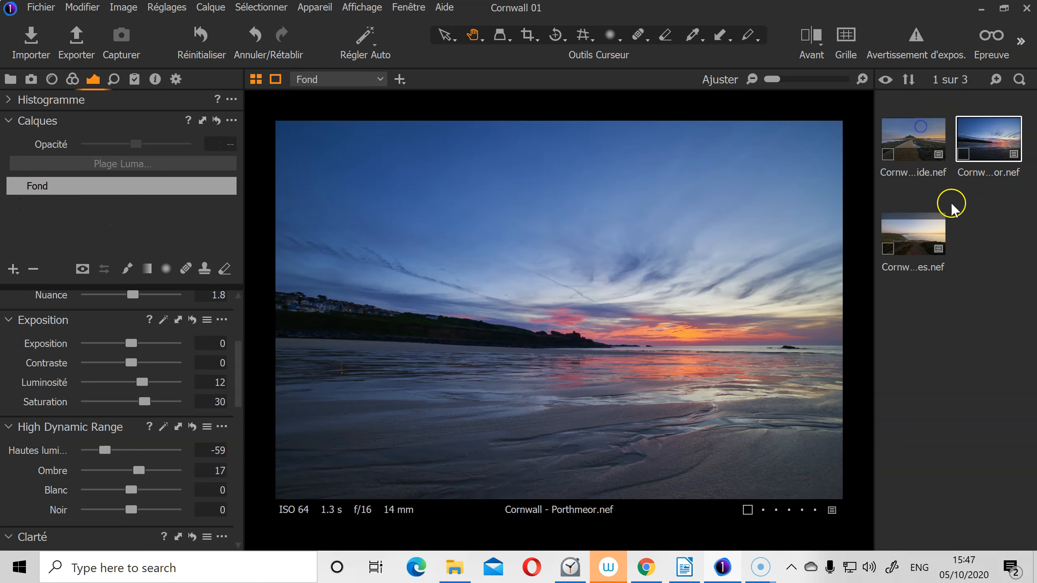
{"action": "left_click", "coordinate": [921, 231]}
{"action": "left_click", "coordinate": [912, 137]}
{"action": "left_click", "coordinate": [1019, 122]}
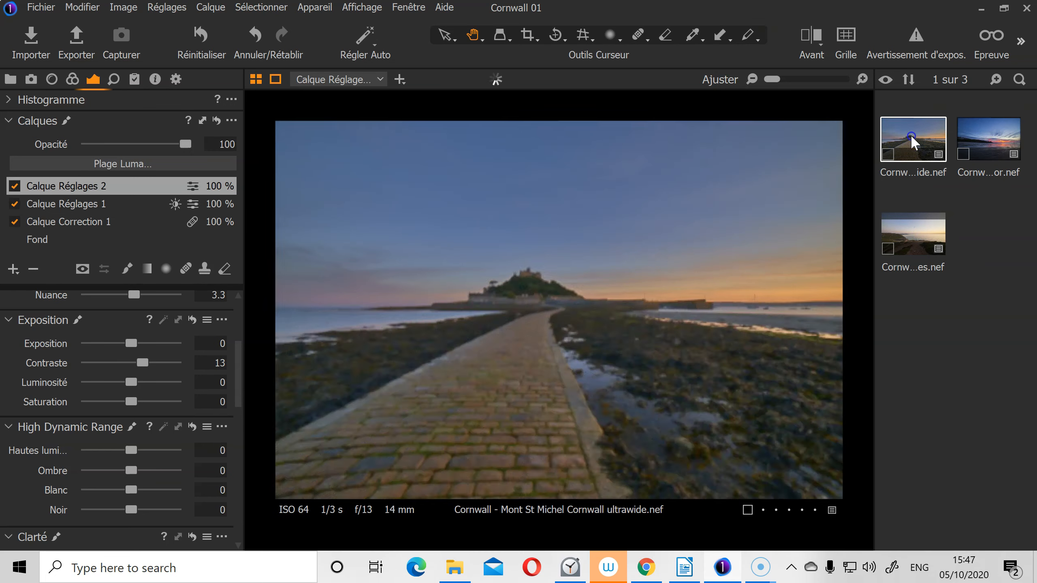
{"action": "left_click", "coordinate": [924, 231]}
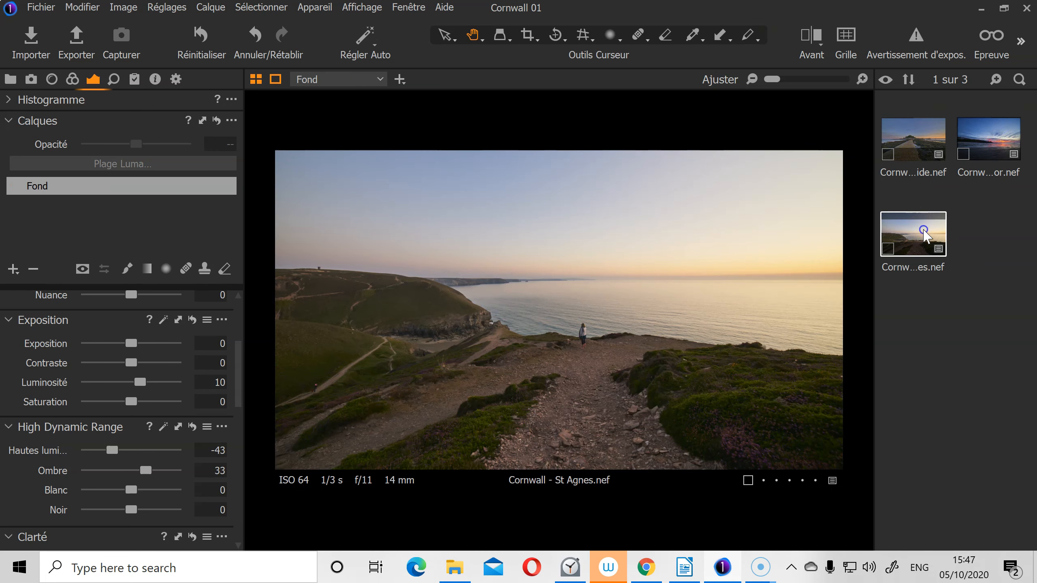
{"action": "left_click", "coordinate": [900, 145]}
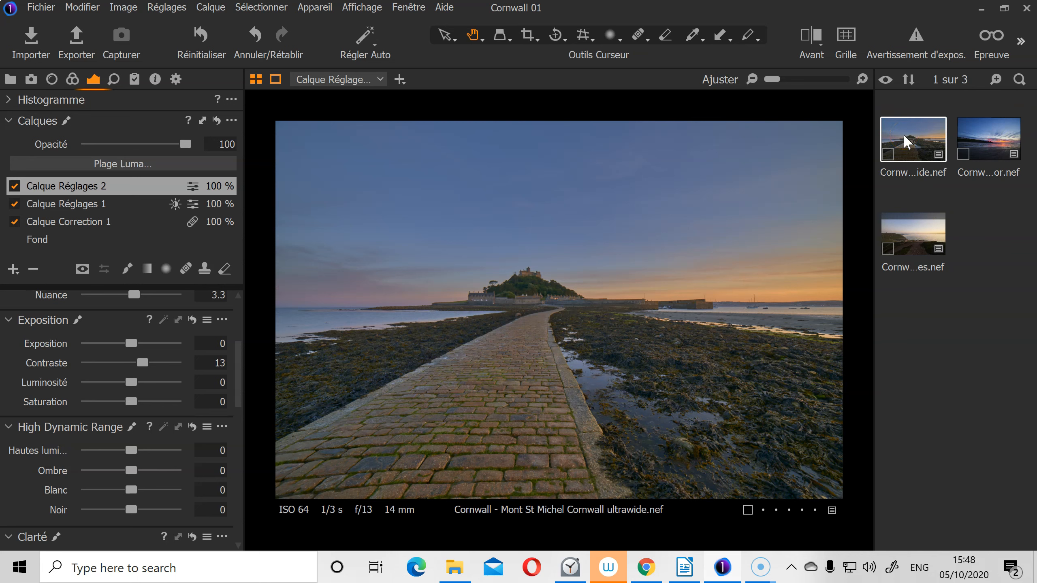
{"action": "left_click", "coordinate": [903, 141]}
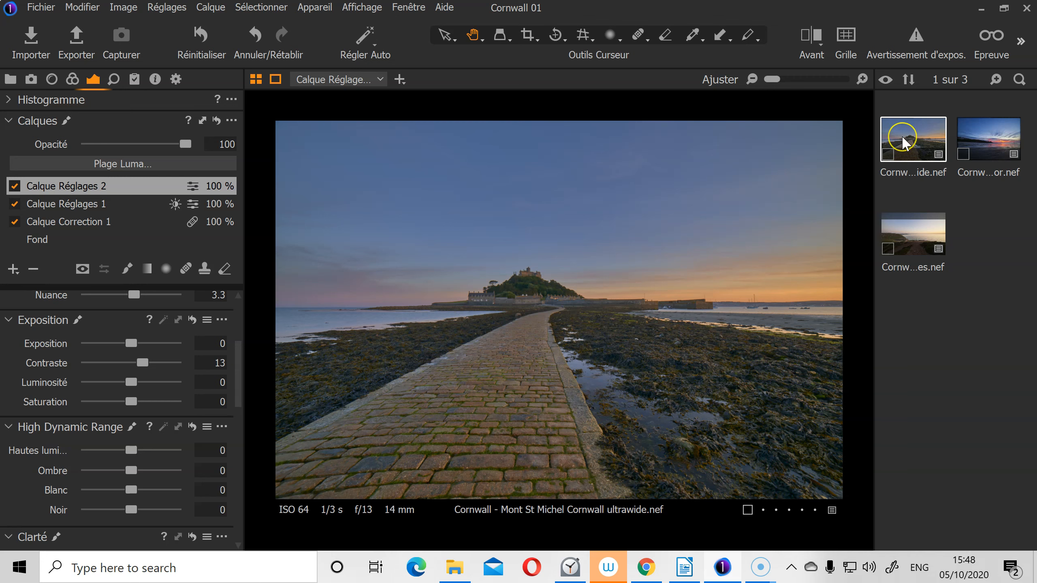